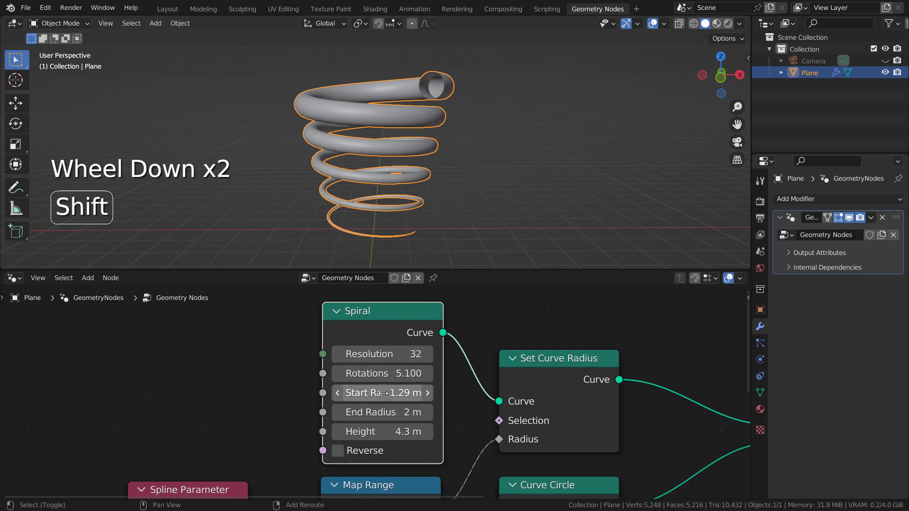
# Try different start radius and height values on the Spiral node, and undo the changes
pyautogui.keyDown('shift'); pyautogui.moveTo(389, 393); pyautogui.dragTo(378, 432); pyautogui.keyUp('shift')
pyautogui.hotkey('ctrl', 'z')
pyautogui.hotkey('ctrl', 'z')
pyautogui.hotkey('ctrl', 'z')
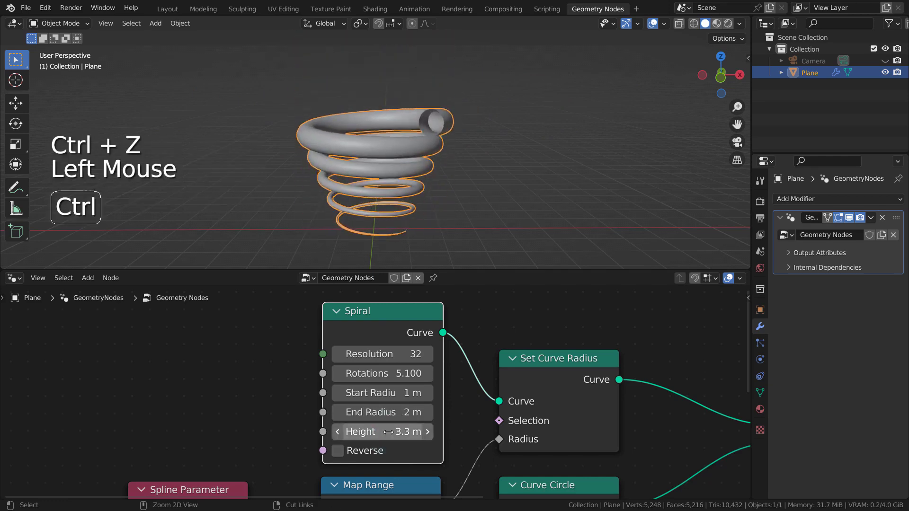
pyautogui.hotkey('ctrl', 'z')
# Maximize the node editor to examine the whole spiral node tree, and restore the split layout
pyautogui.hotkey('ctrl', 'space')
pyautogui.scroll(-2, 568, 332)
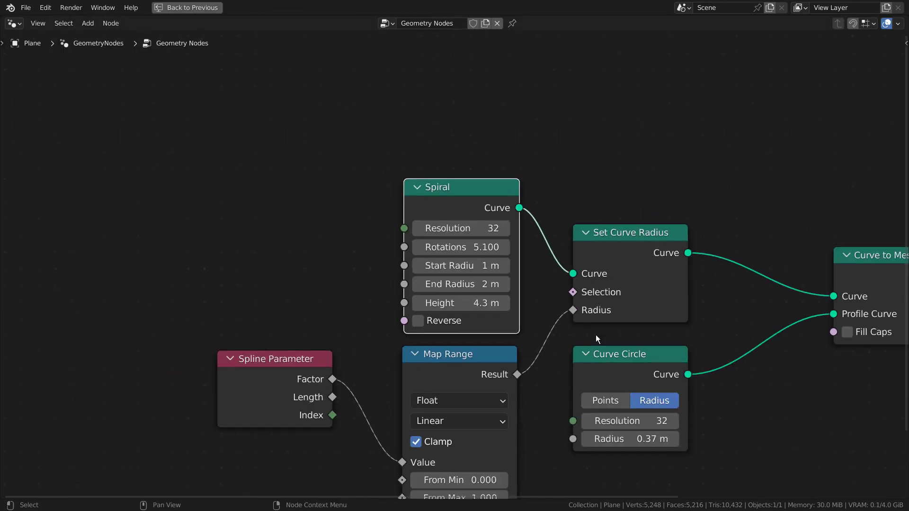
pyautogui.moveTo(786, 416); pyautogui.dragTo(576, 321, button='middle')
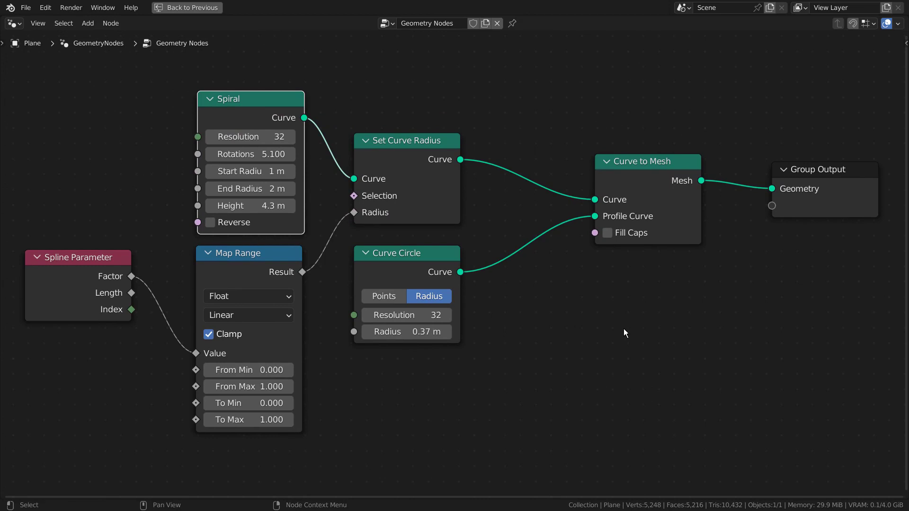
pyautogui.hotkey('ctrl', 'space')
# Examine how the Spiral, Set Curve Radius and Curve to Mesh nodes connect to the Group Output
pyautogui.scroll(6, 637, 346)
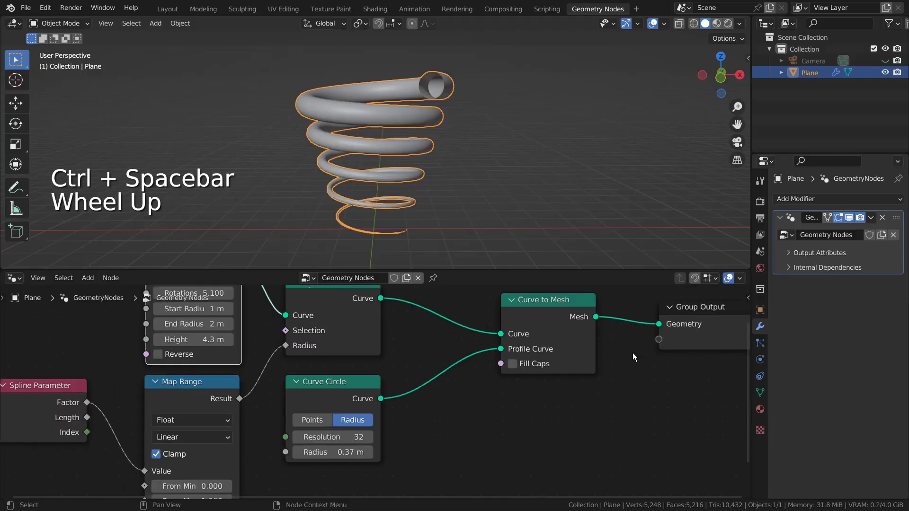
pyautogui.keyDown('shift'); pyautogui.moveTo(646, 362); pyautogui.dragTo(629, 401, button='middle'); pyautogui.keyUp('shift')
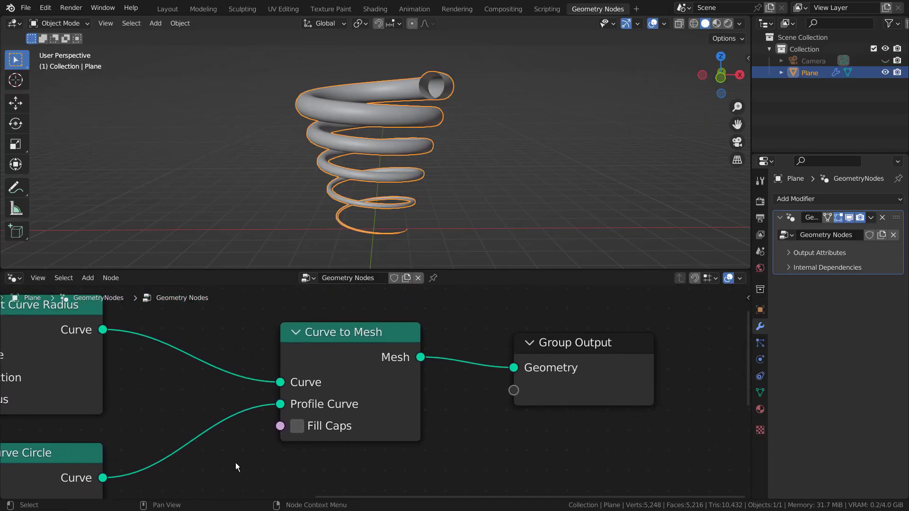
pyautogui.moveTo(258, 463); pyautogui.dragTo(531, 472, button='middle')
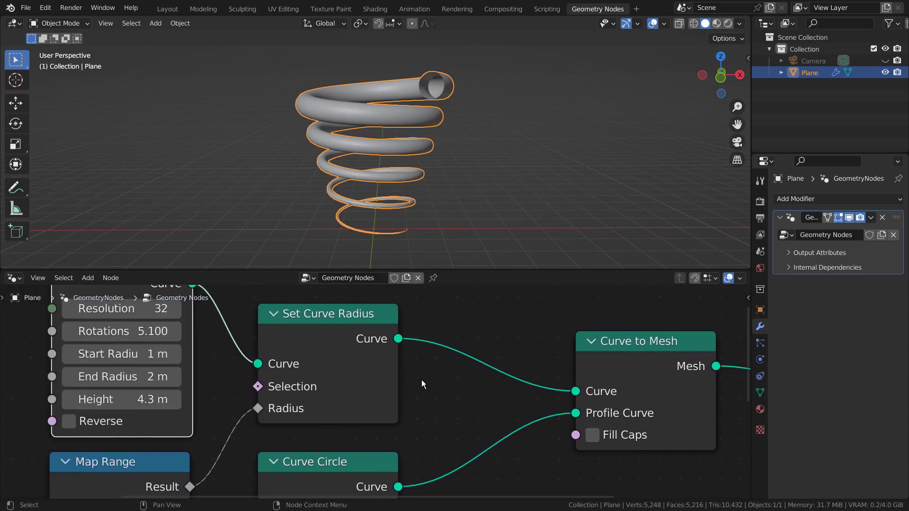
pyautogui.moveTo(421, 380); pyautogui.dragTo(590, 427, button='middle')
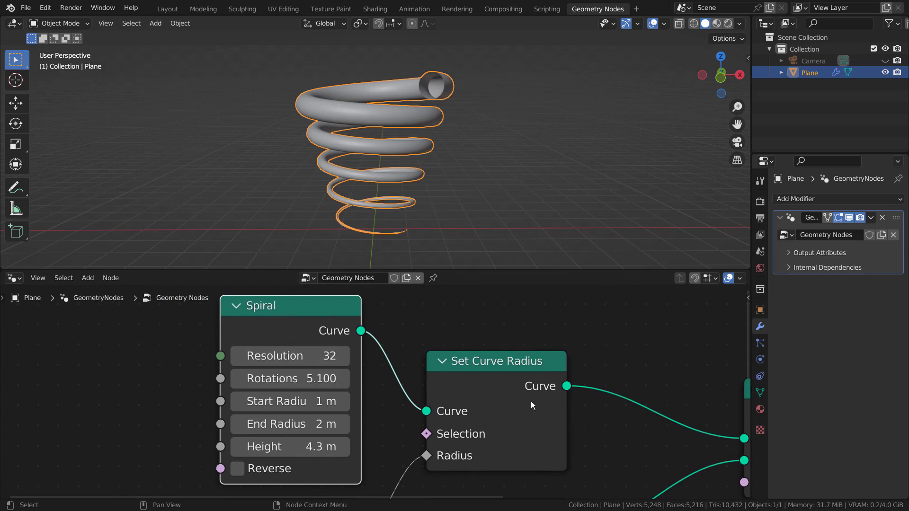
pyautogui.moveTo(663, 358); pyautogui.dragTo(61, 330, button='middle')
pyautogui.moveTo(256, 417); pyautogui.dragTo(382, 361, button='middle')
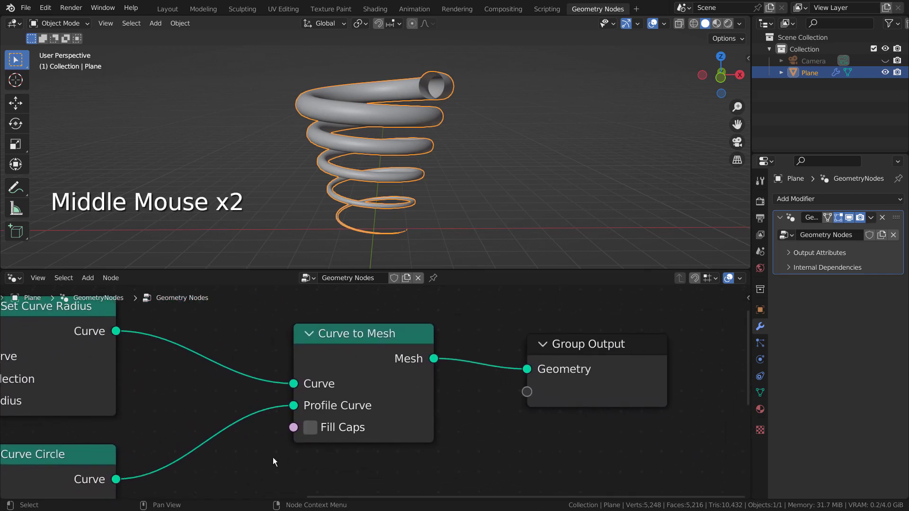
pyautogui.moveTo(273, 458); pyautogui.dragTo(519, 312, button='middle')
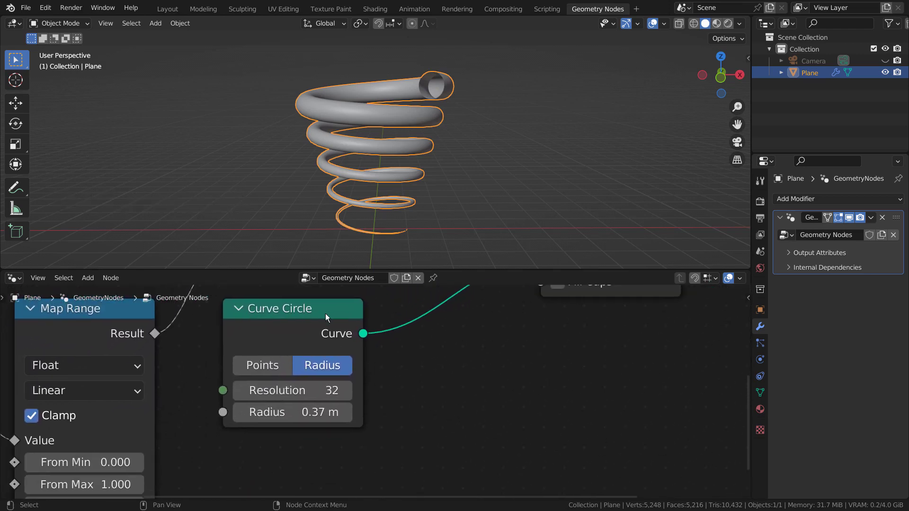
# Examine how Spline Parameter and Map Range drive the curve radius, and review the Curve Circle profile settings
pyautogui.moveTo(180, 365); pyautogui.dragTo(376, 395, button='middle')
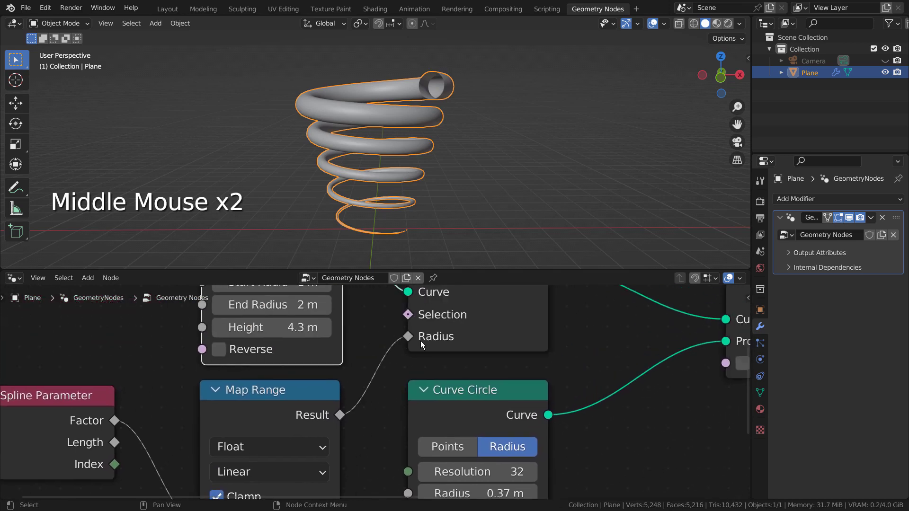
pyautogui.moveTo(420, 341); pyautogui.dragTo(390, 410, button='middle')
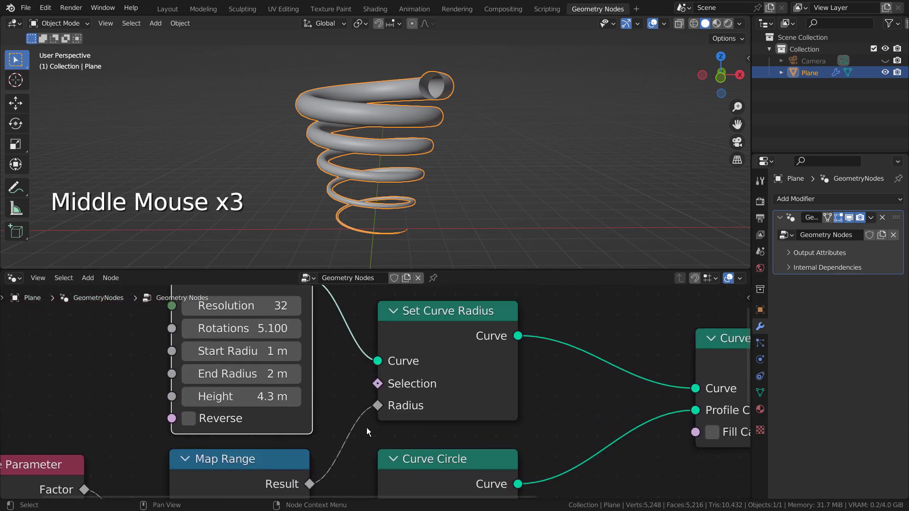
pyautogui.moveTo(373, 446); pyautogui.dragTo(511, 291, button='middle')
pyautogui.moveTo(477, 390); pyautogui.dragTo(453, 395, button='middle')
pyautogui.scroll(-1, 468, 376)
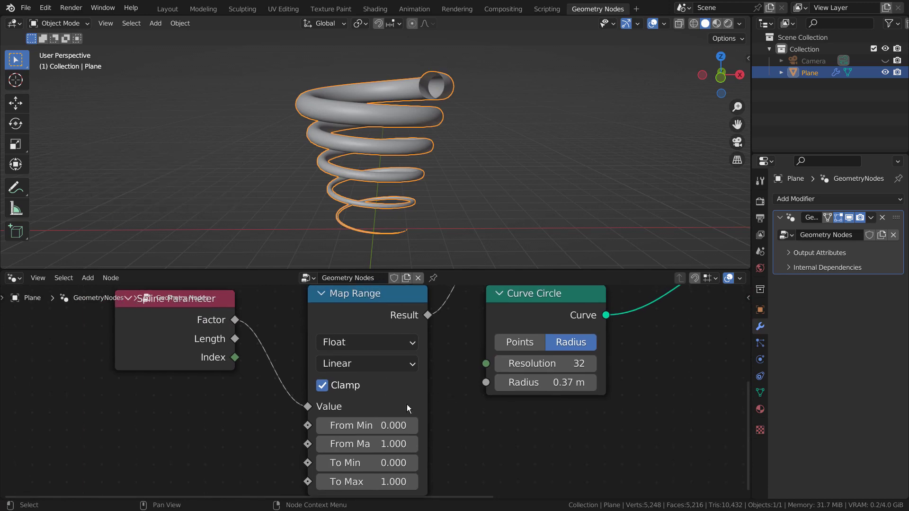
pyautogui.moveTo(231, 419); pyautogui.dragTo(280, 441, button='middle')
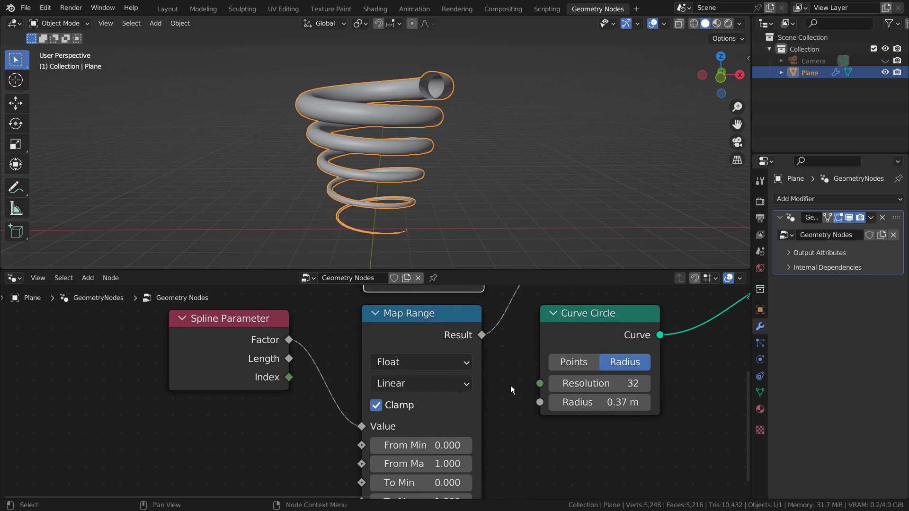
pyautogui.moveTo(499, 367); pyautogui.dragTo(548, 425, button='middle')
pyautogui.moveTo(265, 382); pyautogui.dragTo(432, 410, button='middle')
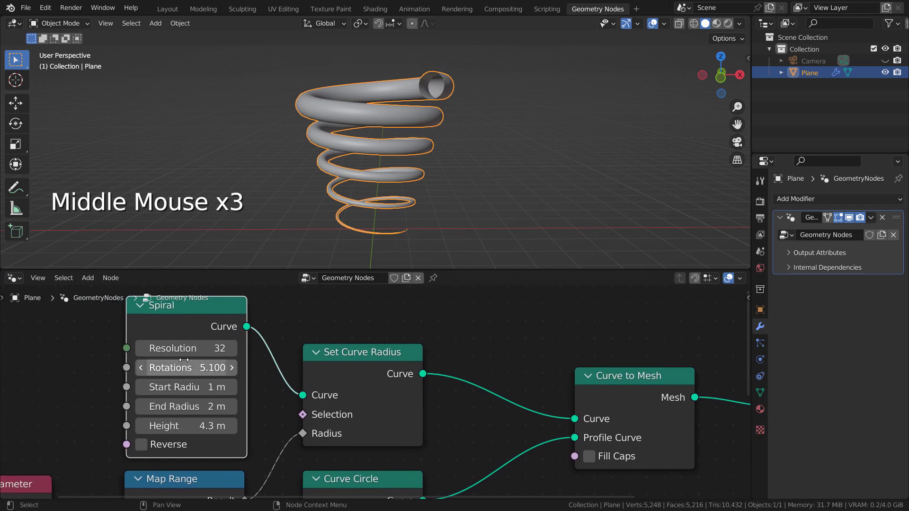
# Try a different resolution on the Spiral node and undo the change
pyautogui.scroll(2, 184, 360)
pyautogui.moveTo(184, 361); pyautogui.dragTo(437, 381, button='middle')
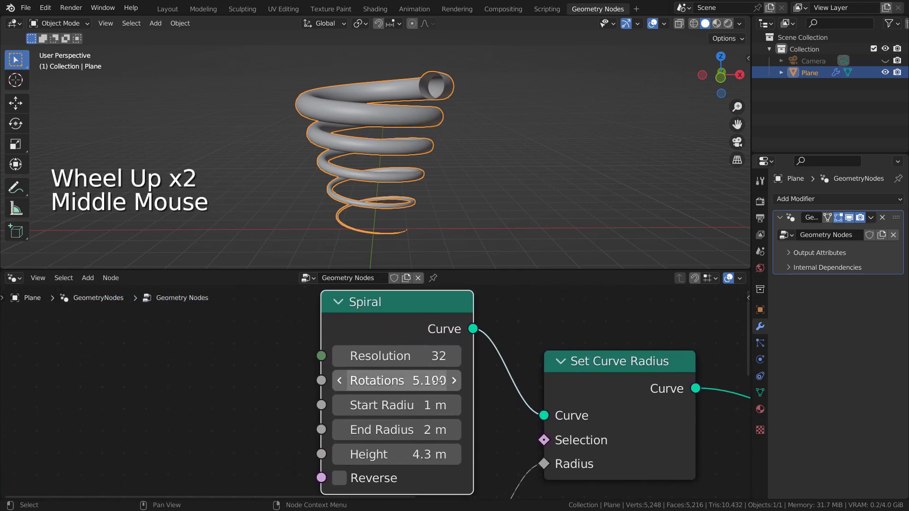
pyautogui.moveTo(433, 109); pyautogui.dragTo(442, 141, button='middle')
pyautogui.click(402, 353)
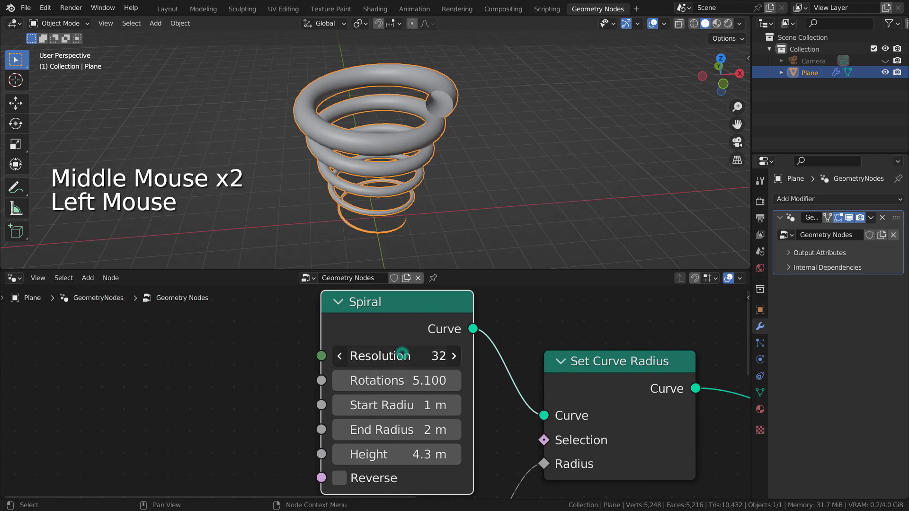
pyautogui.moveTo(403, 356); pyautogui.dragTo(403, 381)
pyautogui.hotkey('ctrl', 'z')
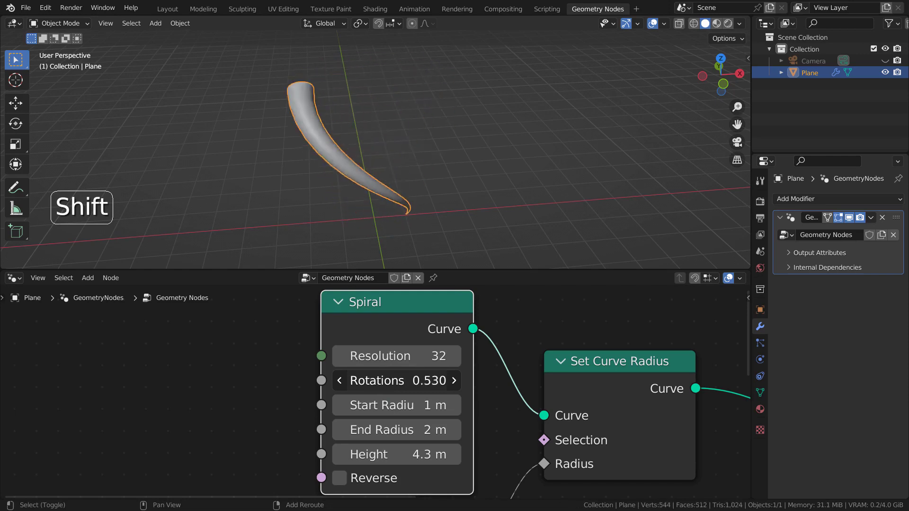
# Try other rotations, radius and height values on the Spiral node, and undo the changes
pyautogui.keyDown('shift'); pyautogui.moveTo(398, 381); pyautogui.dragTo(369, 454); pyautogui.keyUp('shift')
pyautogui.hotkey('ctrl', 'z')
pyautogui.click(401, 405)
pyautogui.hotkey('ctrl', 'z')
pyautogui.hotkey('ctrl', 'z')
pyautogui.hotkey('ctrl', 'z')
# Toggle the Spiral node's Reverse option on and off repeatedly to compare winding directions, leaving it off
pyautogui.click(341, 478)
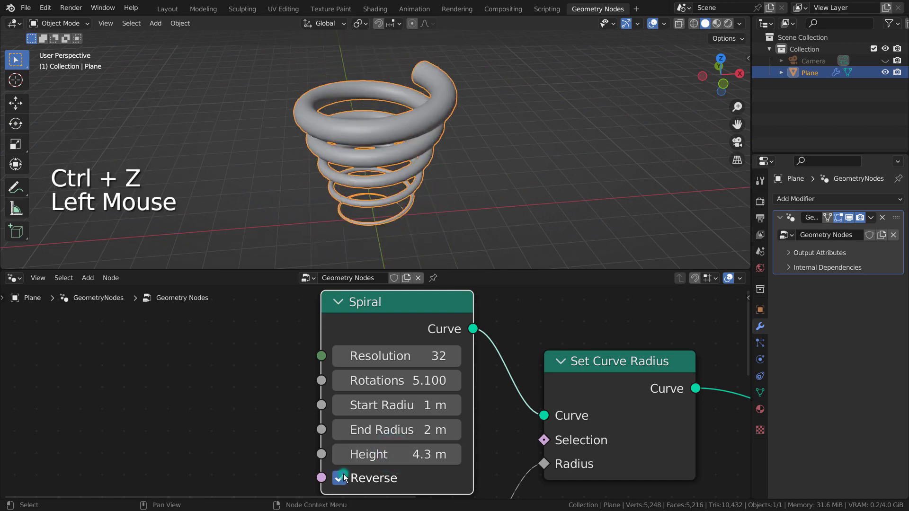
pyautogui.click(341, 478)
pyautogui.click(342, 478)
pyautogui.click(342, 479)
pyautogui.click(342, 478)
pyautogui.click(342, 477)
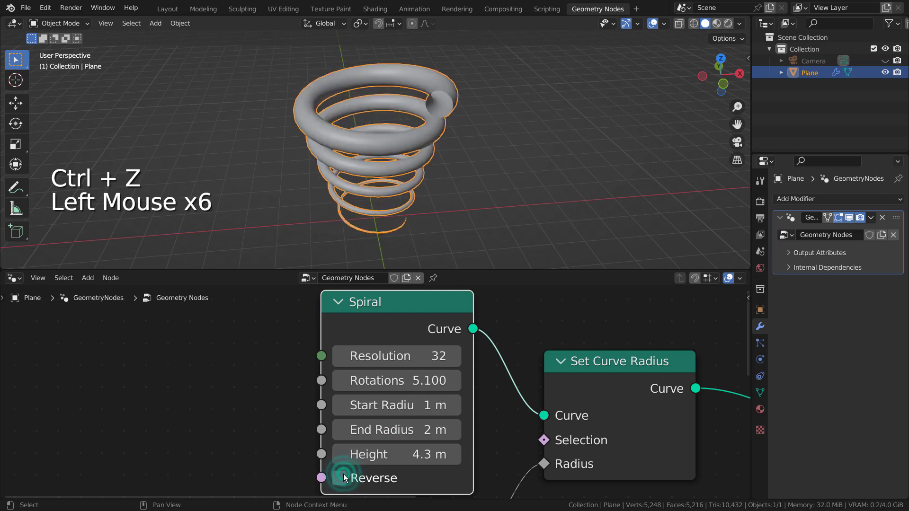
pyautogui.click(342, 477)
pyautogui.click(342, 478)
# Try a resolution of 25 on the Curve Circle node while viewing the tube's open end, and undo the change
pyautogui.keyDown('shift'); pyautogui.moveTo(598, 431); pyautogui.dragTo(616, 356, button='middle'); pyautogui.keyUp('shift')
pyautogui.keyDown('shift'); pyautogui.moveTo(385, 432); pyautogui.dragTo(579, 355, button='middle'); pyautogui.keyUp('shift')
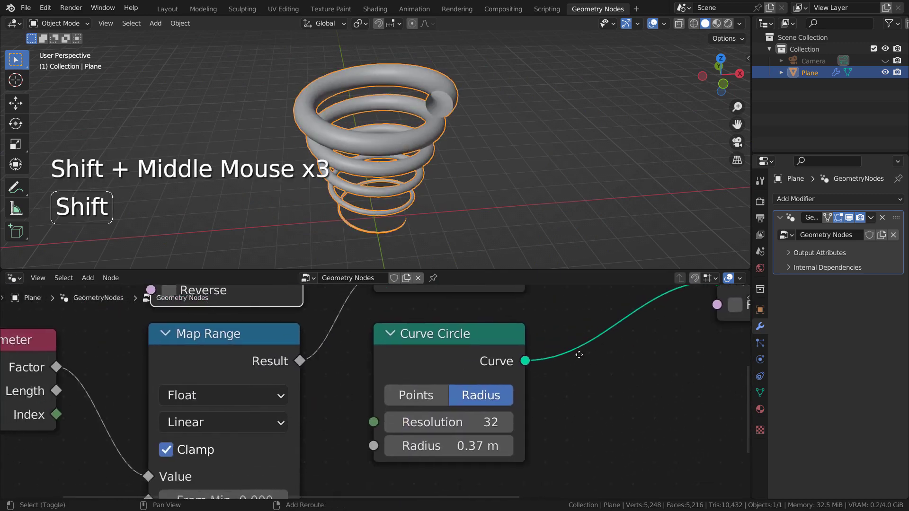
pyautogui.keyDown('shift'); pyautogui.moveTo(563, 392); pyautogui.dragTo(556, 380, button='middle'); pyautogui.keyUp('shift')
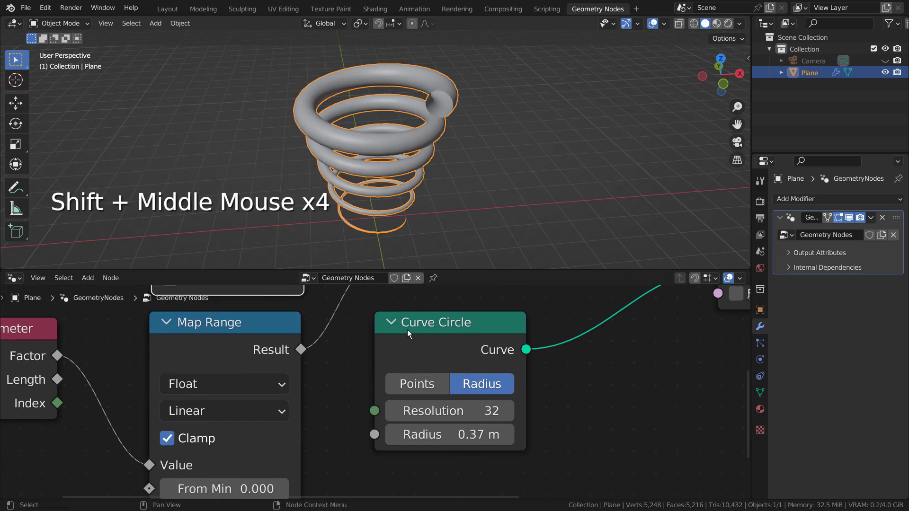
pyautogui.scroll(2, 427, 87)
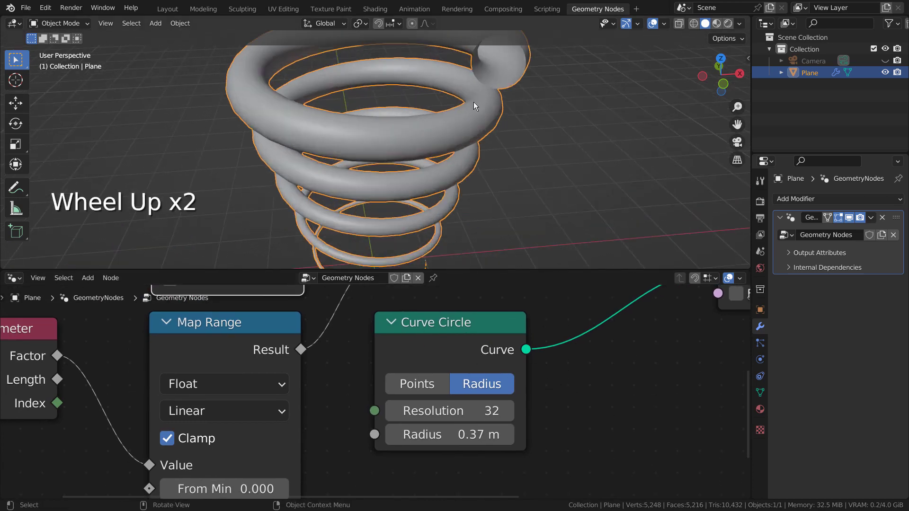
pyautogui.keyDown('shift'); pyautogui.moveTo(474, 101); pyautogui.dragTo(436, 164, button='middle'); pyautogui.keyUp('shift')
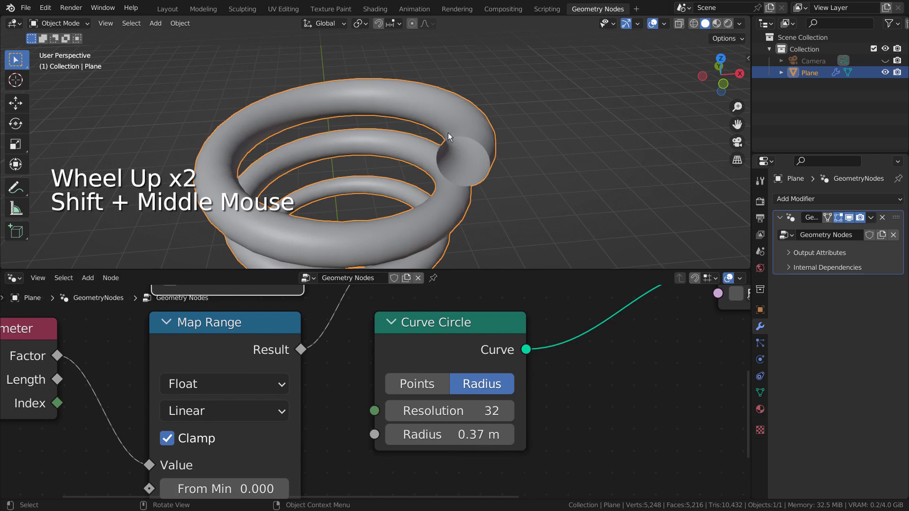
pyautogui.scroll(-2, 388, 391)
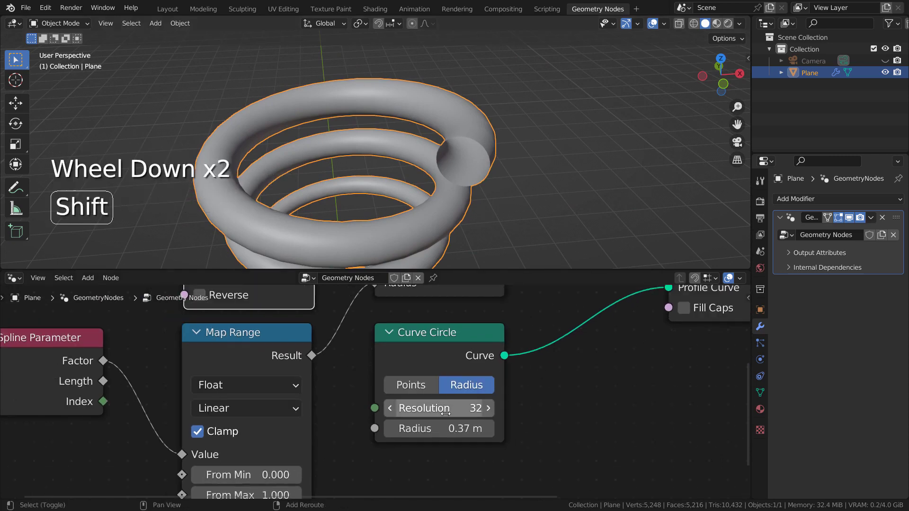
pyautogui.moveTo(473, 411)
pyautogui.keyDown('shift'); pyautogui.mouseDown()
pyautogui.moveTo(445, 413)
pyautogui.moveTo(487, 421)
pyautogui.mouseUp(); pyautogui.keyUp('shift')
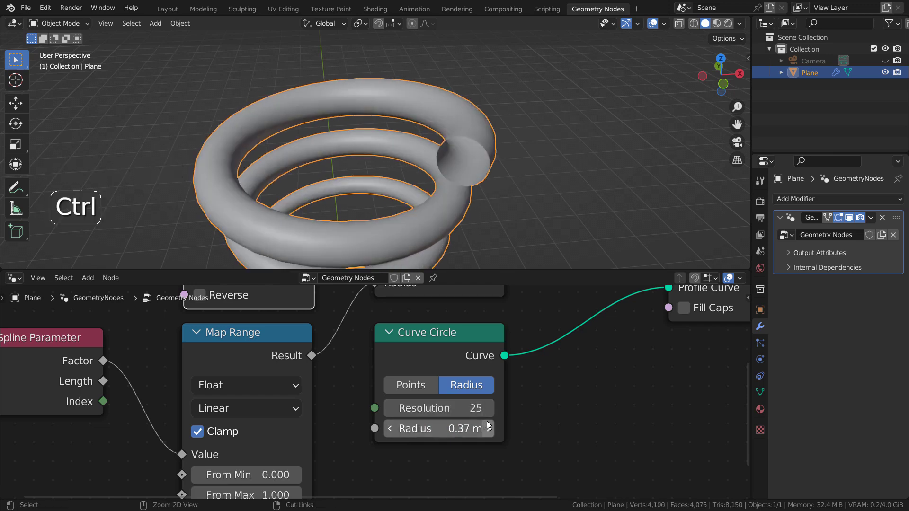
pyautogui.hotkey('ctrl', 'z')
# Add a Star curve primitive node and place it between the Curve Circle and Curve to Mesh nodes
pyautogui.keyDown('shift'); pyautogui.moveTo(588, 401); pyautogui.dragTo(483, 414, button='middle'); pyautogui.keyUp('shift')
pyautogui.hotkey('shift', 'a')
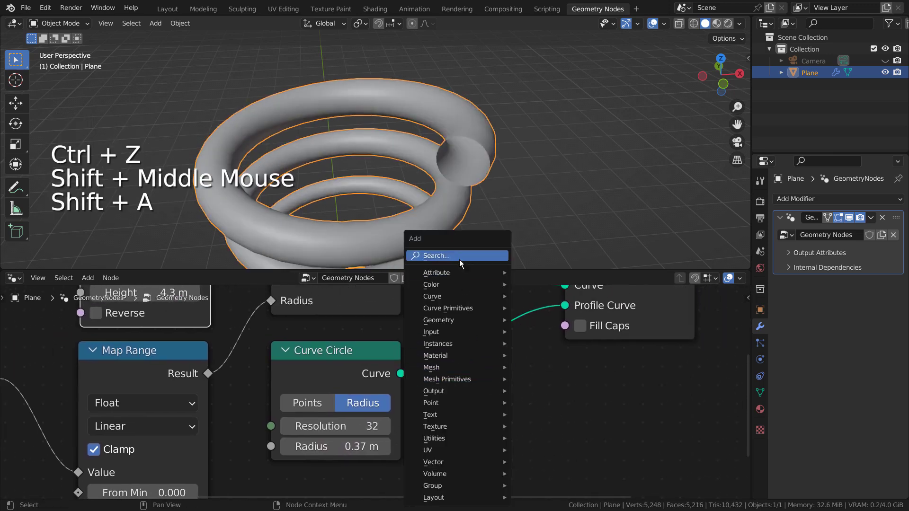
pyautogui.click(454, 298)
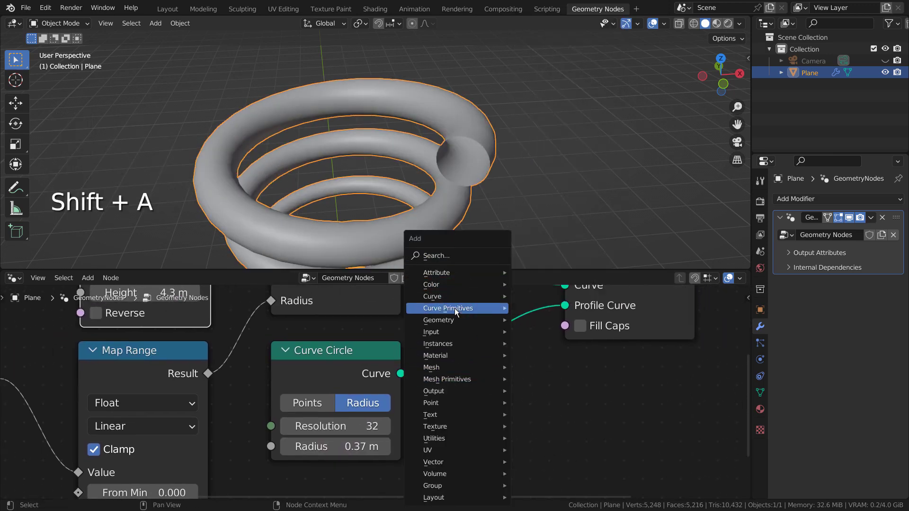
pyautogui.moveTo(470, 312)
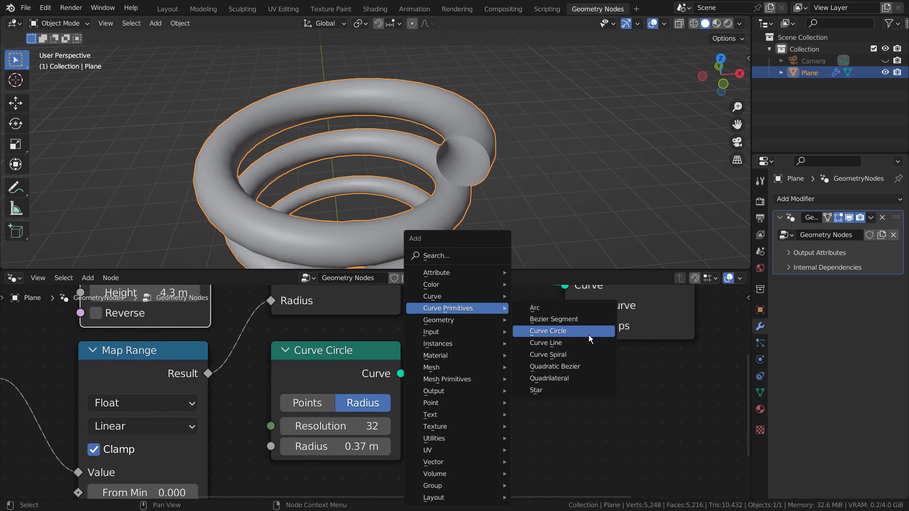
pyautogui.click(580, 392)
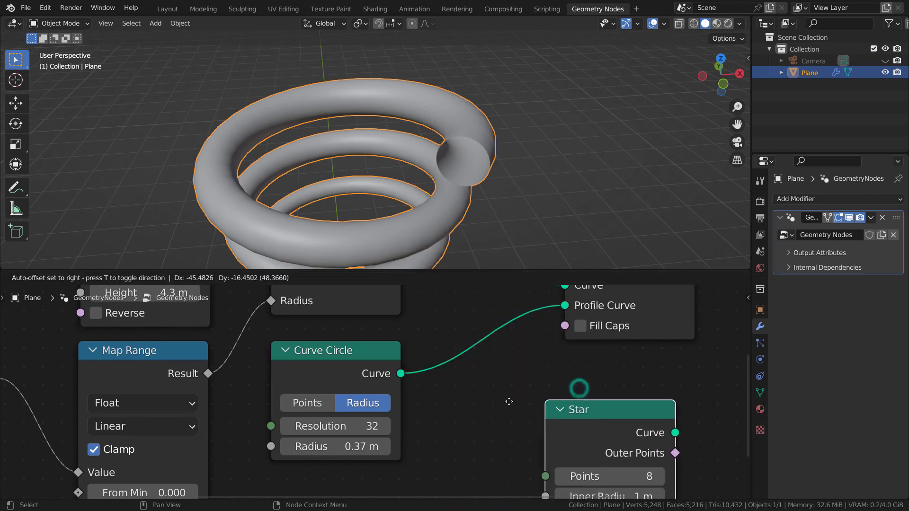
pyautogui.click(421, 393)
# Connect the Star node's Curve output to the Profile Curve input of Curve to Mesh, replacing the circle profile
pyautogui.moveTo(552, 426); pyautogui.dragTo(566, 375)
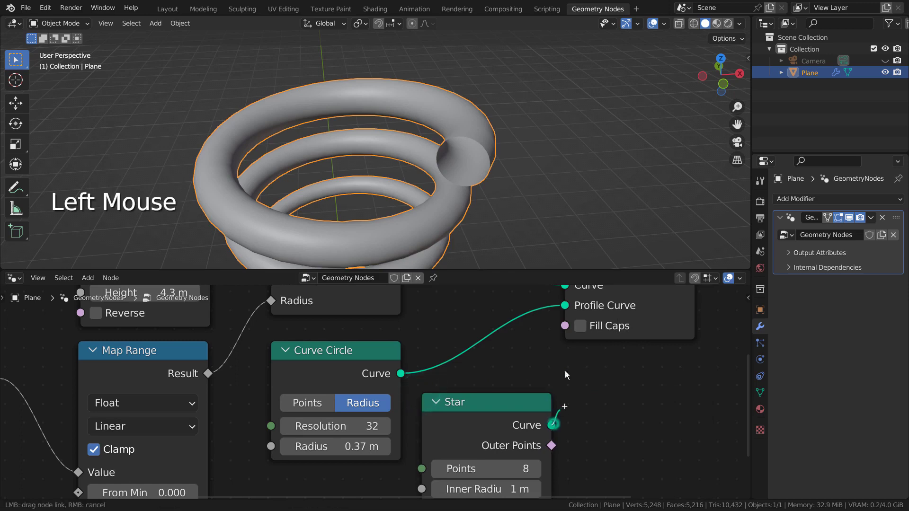
pyautogui.moveTo(562, 315); pyautogui.dragTo(562, 307)
pyautogui.scroll(-2, 487, 210)
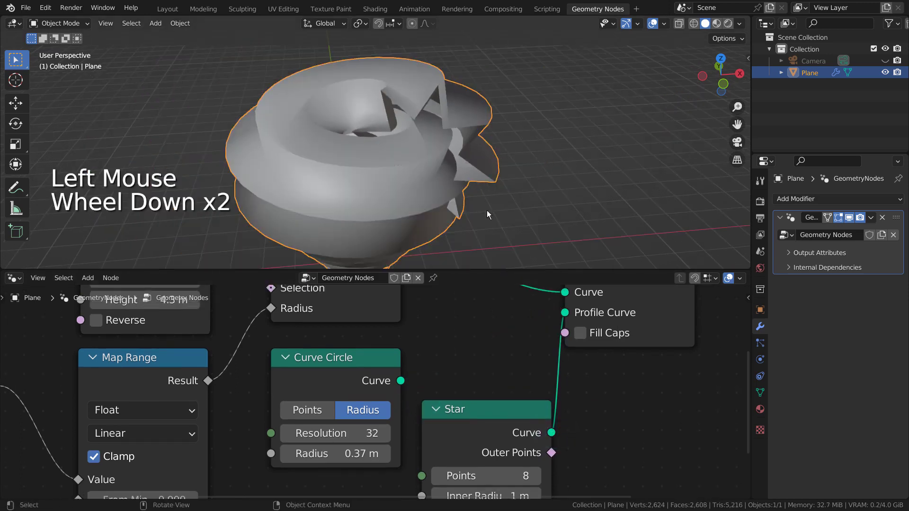
pyautogui.keyDown('shift'); pyautogui.click(349, 454); pyautogui.keyUp('shift')
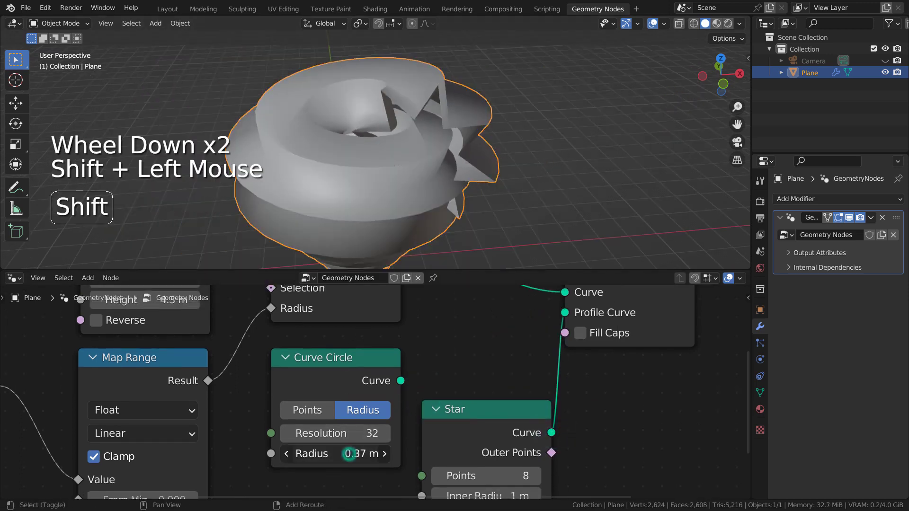
pyautogui.hotkey('ctrl', 'z')
# Set the Spiral node's start radius to 0.12 m, and try a different end radius before undoing that change
pyautogui.keyDown('shift'); pyautogui.scroll(-1, 349, 453); pyautogui.keyUp('shift')
pyautogui.keyDown('shift'); pyautogui.moveTo(386, 375); pyautogui.dragTo(611, 421, button='middle'); pyautogui.keyUp('shift')
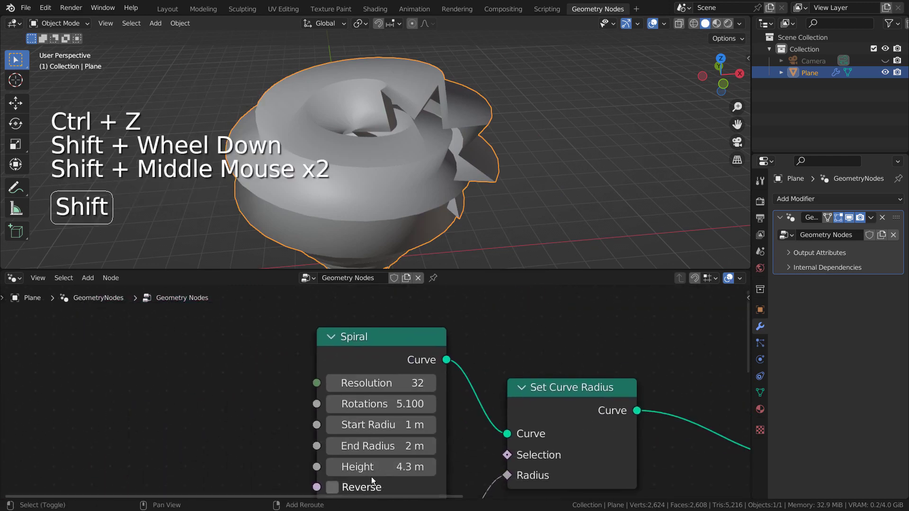
pyautogui.keyDown('shift'); pyautogui.moveTo(372, 425); pyautogui.dragTo(327, 424); pyautogui.keyUp('shift')
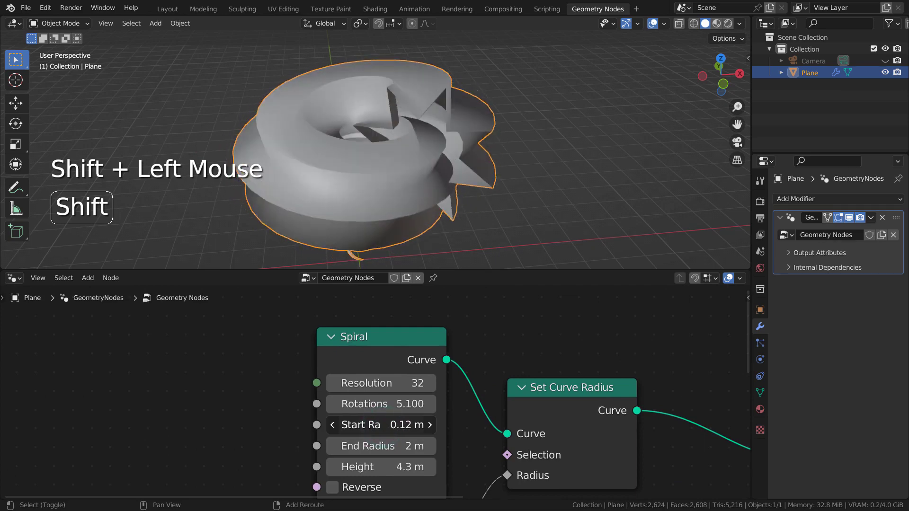
pyautogui.keyDown('shift'); pyautogui.moveTo(382, 446); pyautogui.dragTo(327, 446); pyautogui.keyUp('shift')
pyautogui.hotkey('ctrl', 'z')
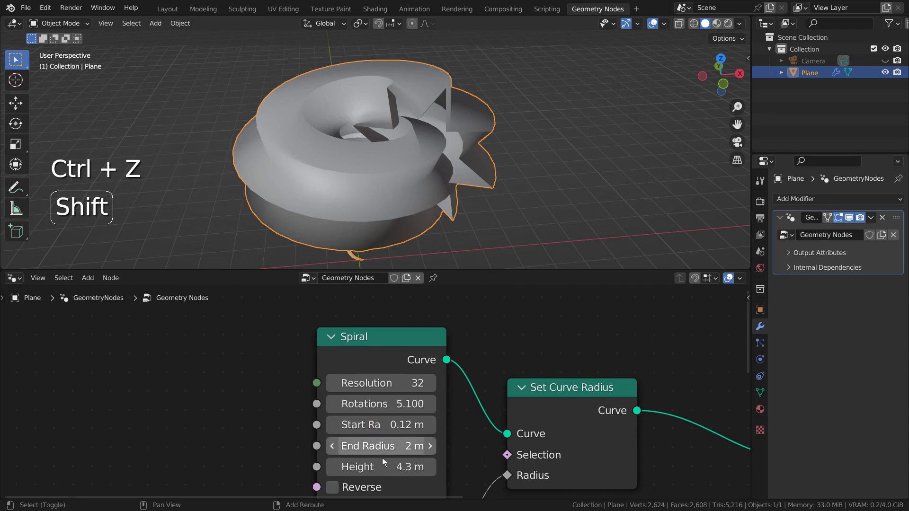
# Set the Spiral node's height to 19.8 m and inspect the stretched star-profile spiral from its tip to its open end
pyautogui.keyDown('shift'); pyautogui.moveTo(383, 462); pyautogui.dragTo(435, 463); pyautogui.keyUp('shift')
pyautogui.keyDown('shift'); pyautogui.moveTo(377, 125); pyautogui.dragTo(406, 226, button='middle'); pyautogui.keyUp('shift')
pyautogui.scroll(-2, 422, 164)
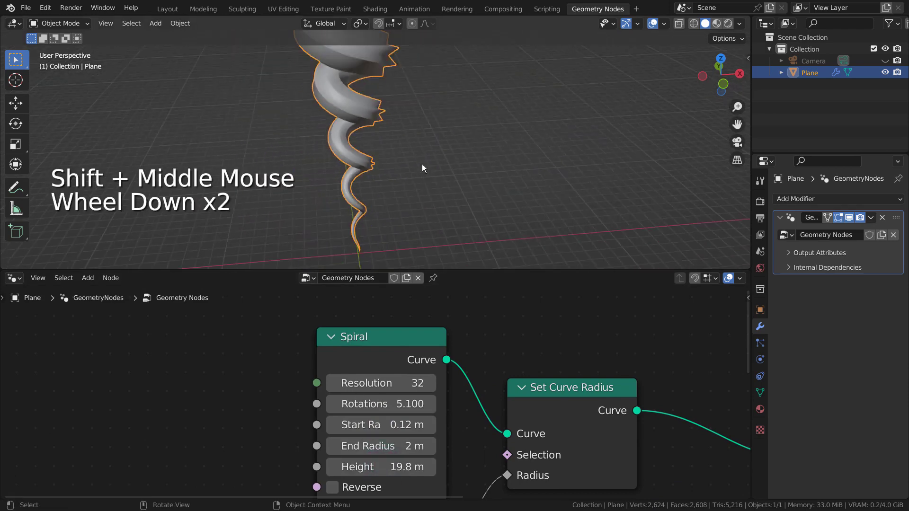
pyautogui.scroll(-1, 424, 142)
pyautogui.keyDown('shift'); pyautogui.moveTo(425, 124); pyautogui.dragTo(413, 199, button='middle'); pyautogui.keyUp('shift')
pyautogui.scroll(4, 418, 195)
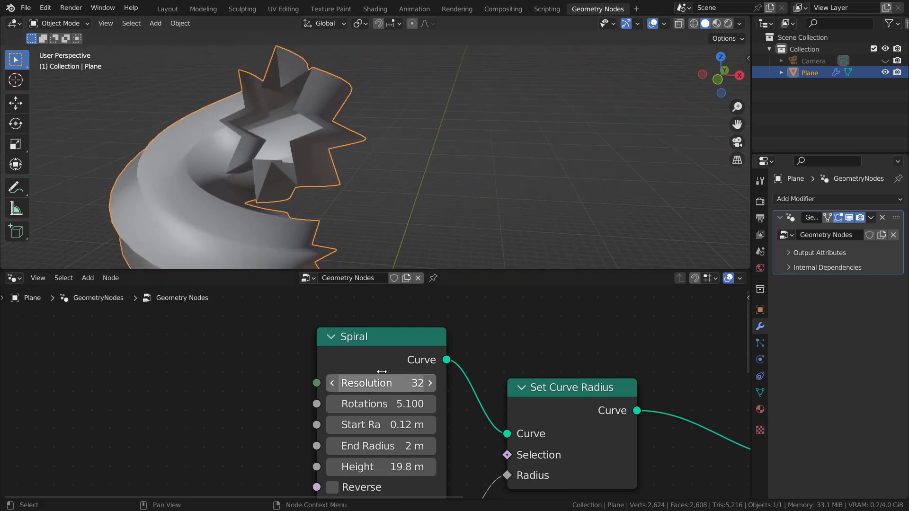
pyautogui.scroll(-4, 465, 135)
pyautogui.keyDown('shift'); pyautogui.moveTo(464, 166); pyautogui.dragTo(456, 191, button='middle'); pyautogui.keyUp('shift')
# Undo the height, start radius and star profile changes to restore the circle-profile spiral
pyautogui.hotkey('ctrl', 'z')
pyautogui.hotkey('ctrl', 'z')
pyautogui.hotkey('ctrl', 'z')
pyautogui.hotkey('ctrl', 'z')
pyautogui.hotkey('ctrl', 'z')
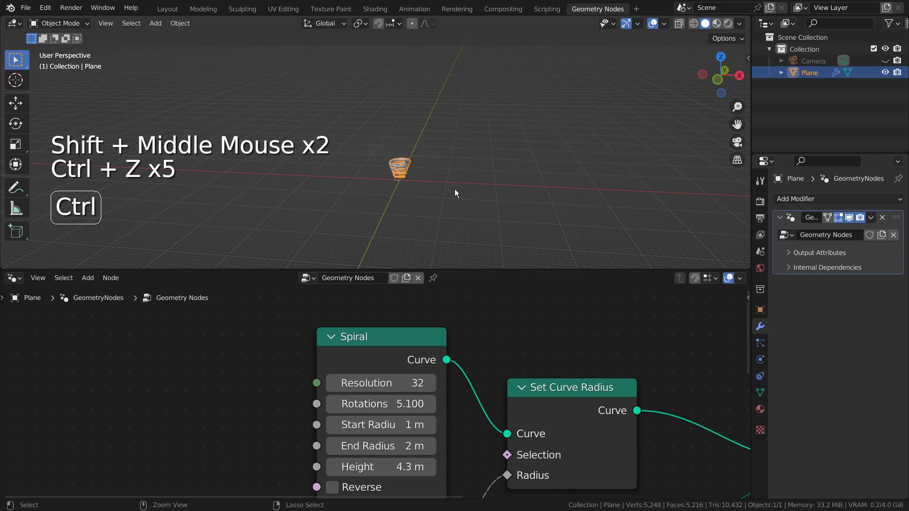
pyautogui.hotkey('ctrl', 'z')
pyautogui.hotkey('ctrl', 'z')
pyautogui.hotkey('ctrl', 'z')
pyautogui.hotkey('ctrl', 'z')
pyautogui.hotkey('ctrl', 'z')
# Frame the spiral in the viewport, try a different radius on the Curve Circle node, and undo the change
pyautogui.keyDown('shift'); pyautogui.moveTo(655, 479); pyautogui.dragTo(587, 363, button='middle'); pyautogui.keyUp('shift')
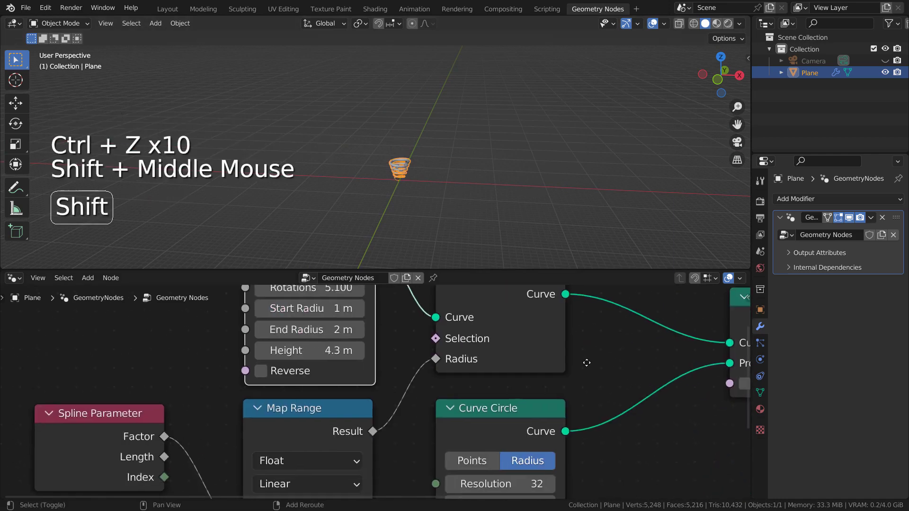
pyautogui.keyDown('shift'); pyautogui.moveTo(615, 445); pyautogui.dragTo(568, 359, button='middle'); pyautogui.keyUp('shift')
pyautogui.scroll(3, 414, 199)
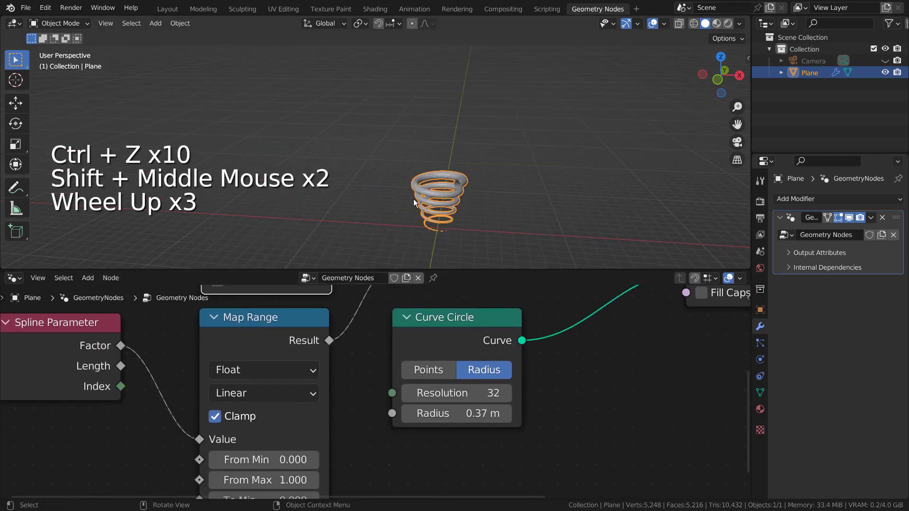
pyautogui.press('KP_Decimal')
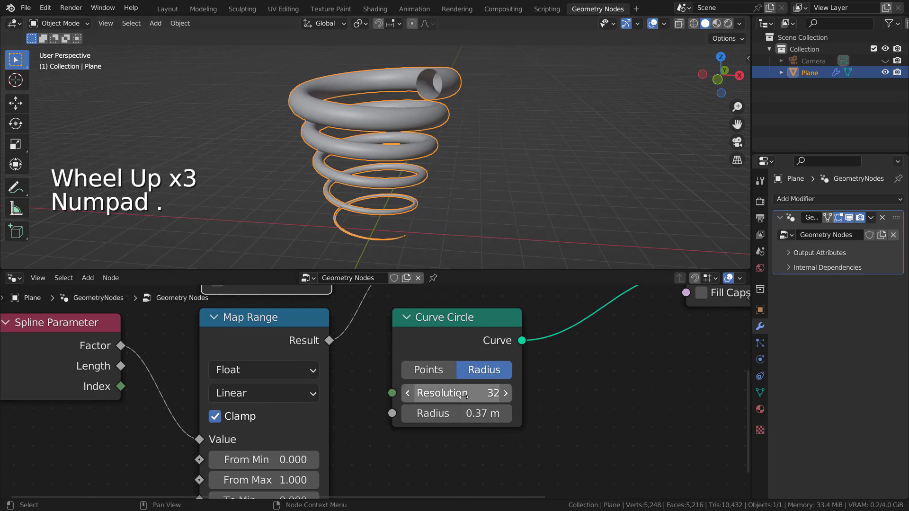
pyautogui.moveTo(454, 413)
pyautogui.mouseDown()
pyautogui.moveTo(674, 413)
pyautogui.moveTo(438, 413)
pyautogui.moveTo(460, 413)
pyautogui.mouseUp()
pyautogui.hotkey('ctrl', 'z')
# Try different From Max and From Min values on the Map Range node, undoing each change
pyautogui.keyDown('shift'); pyautogui.moveTo(380, 420); pyautogui.dragTo(371, 464, button='middle'); pyautogui.keyUp('shift')
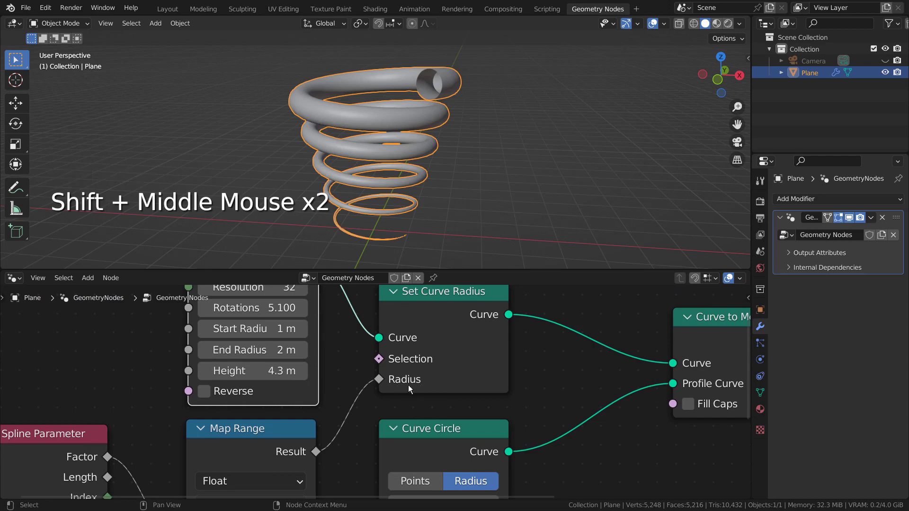
pyautogui.keyDown('shift'); pyautogui.moveTo(414, 385); pyautogui.dragTo(492, 348, button='middle'); pyautogui.keyUp('shift')
pyautogui.keyDown('shift'); pyautogui.moveTo(411, 424); pyautogui.dragTo(274, 423); pyautogui.keyUp('shift')
pyautogui.hotkey('ctrl', 'z')
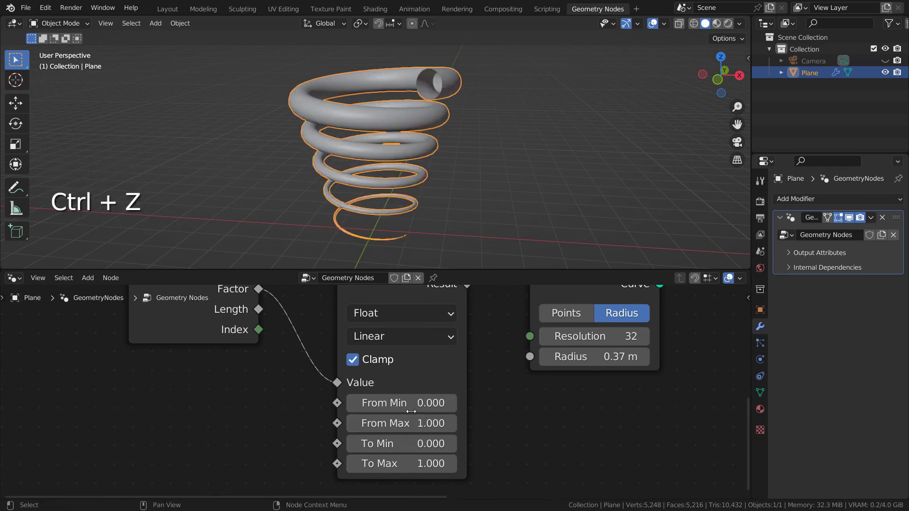
pyautogui.keyDown('shift'); pyautogui.moveTo(398, 403); pyautogui.dragTo(405, 403); pyautogui.keyUp('shift')
pyautogui.hotkey('ctrl', 'z')
# Try different To Min and To Max values on the Map Range node and undo the changes
pyautogui.keyDown('shift'); pyautogui.moveTo(401, 444); pyautogui.dragTo(404, 464); pyautogui.keyUp('shift')
pyautogui.hotkey('ctrl', 'z')
pyautogui.hotkey('ctrl', 'z')
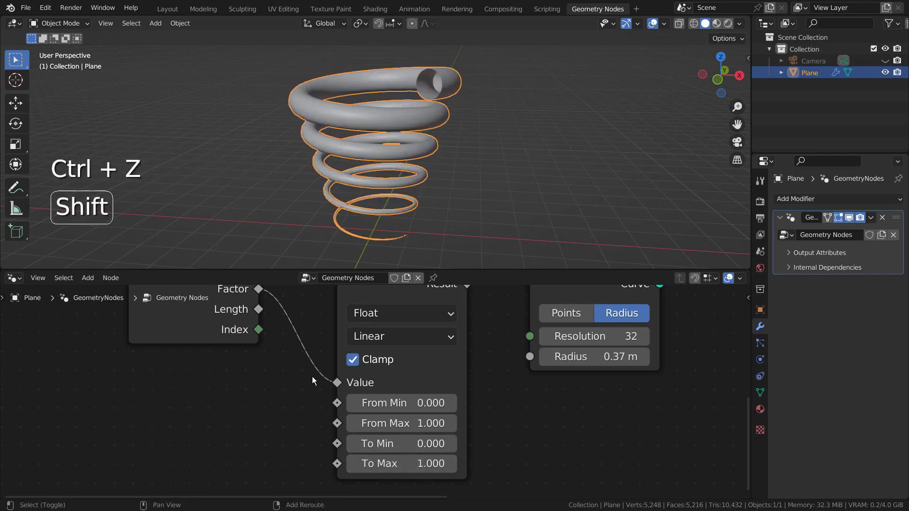
# Mute the Spline Parameter node to compare the spiral without tapering, and unmute it
pyautogui.keyDown('shift'); pyautogui.moveTo(255, 336); pyautogui.dragTo(305, 400, button='middle'); pyautogui.keyUp('shift')
pyautogui.click(236, 362)
pyautogui.press('m')
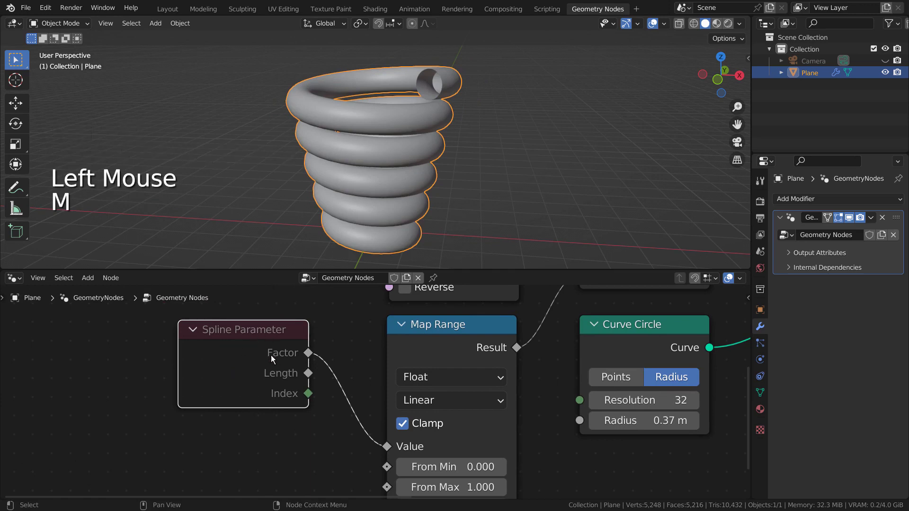
pyautogui.press('m')
# Disconnect the Spline Parameter node's Factor from the Map Range Value input, and reconnect the two sockets
pyautogui.moveTo(387, 446); pyautogui.dragTo(470, 448)
pyautogui.hotkey('ctrl', 'z')
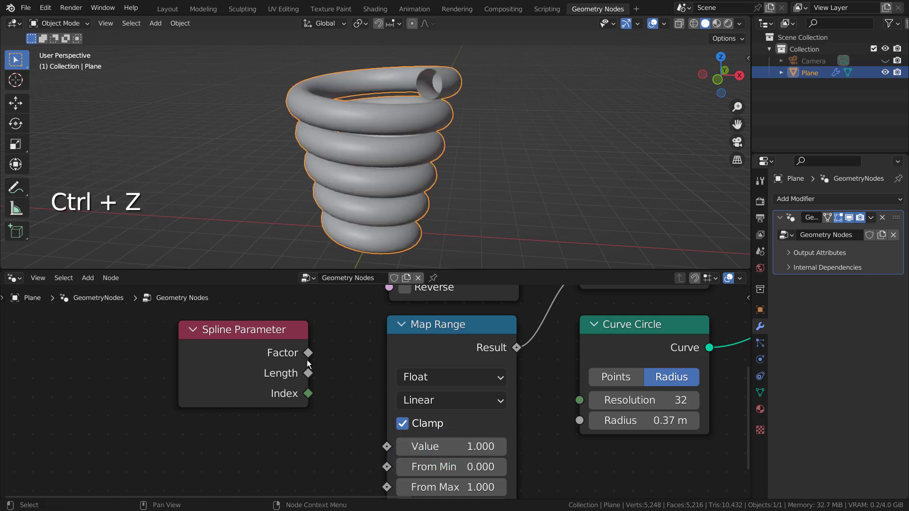
pyautogui.moveTo(308, 353); pyautogui.dragTo(386, 454)
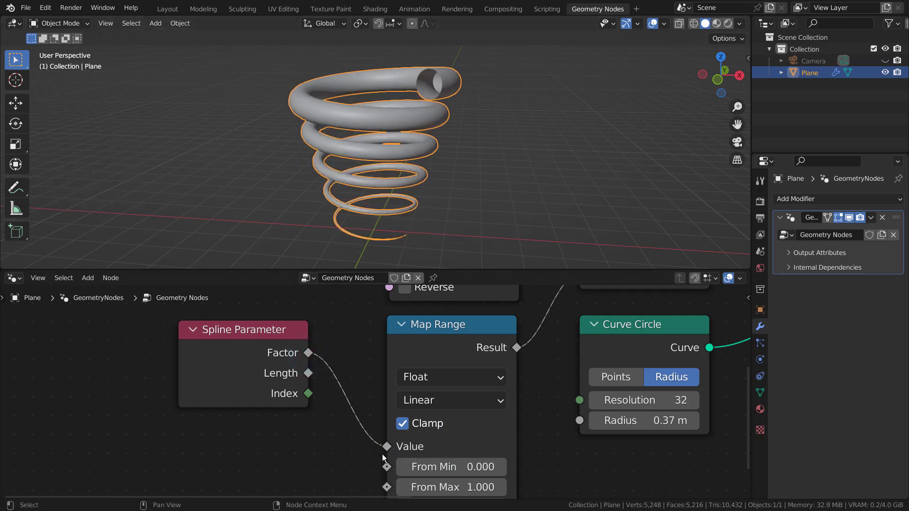
# Disconnect Factor from the Map Range Value input, try a Spiral start radius of 0.69 m, and undo the radius change
pyautogui.moveTo(387, 447); pyautogui.dragTo(314, 461)
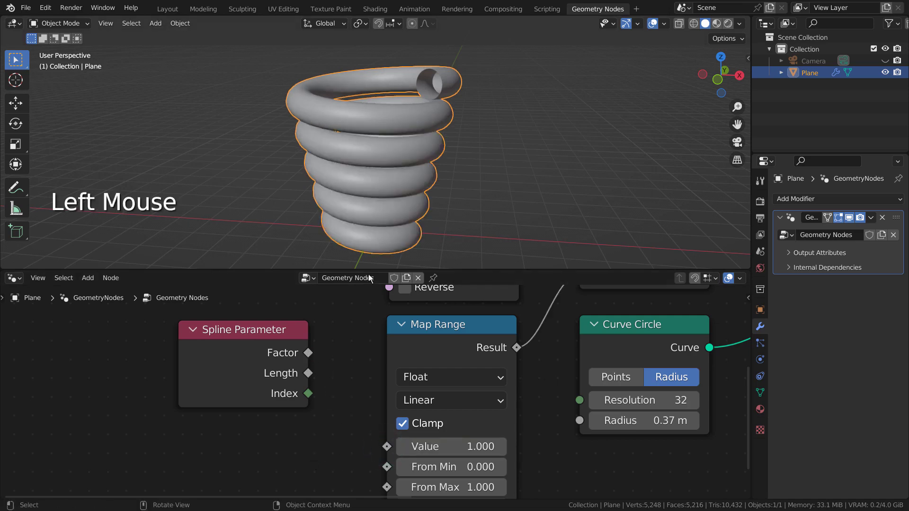
pyautogui.keyDown('shift'); pyautogui.moveTo(469, 294); pyautogui.dragTo(436, 427, button='middle'); pyautogui.keyUp('shift')
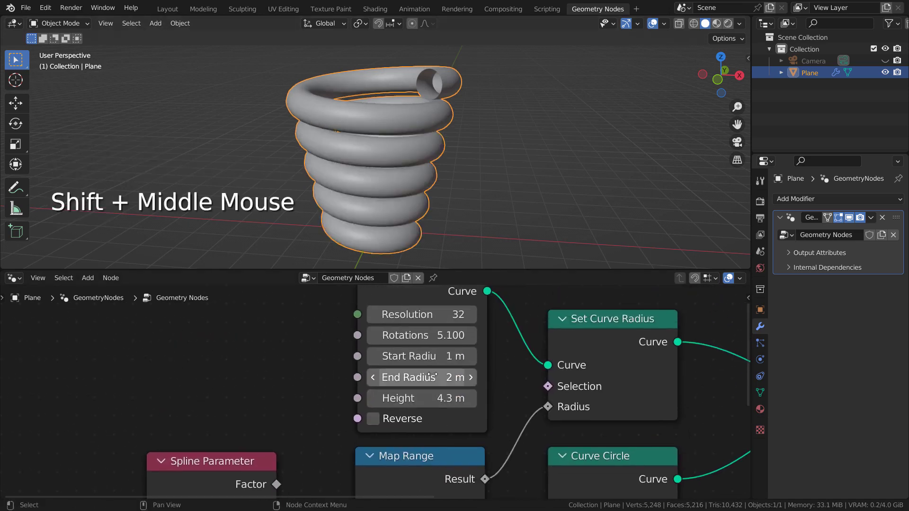
pyautogui.keyDown('shift'); pyautogui.click(431, 360); pyautogui.keyUp('shift')
pyautogui.moveTo(430, 361)
pyautogui.keyDown('shift'); pyautogui.mouseDown()
pyautogui.moveTo(180, 361)
pyautogui.moveTo(424, 361)
pyautogui.mouseUp(); pyautogui.keyUp('shift')
pyautogui.hotkey('ctrl', 'x')
pyautogui.hotkey('ctrl', 'z')
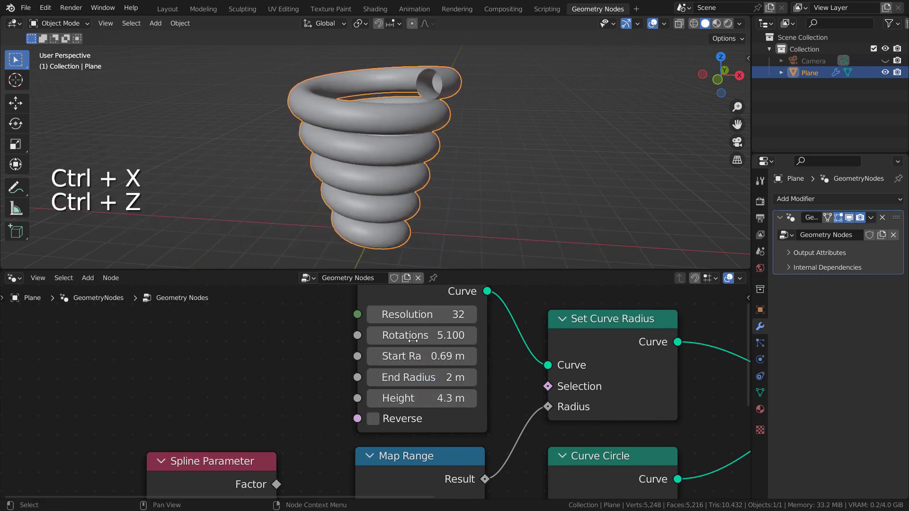
pyautogui.hotkey('ctrl', 'z')
# Connect the Spline Parameter node's Factor output to the Value input of the Map Range node
pyautogui.keyDown('shift'); pyautogui.moveTo(296, 455); pyautogui.dragTo(333, 383, button='middle'); pyautogui.keyUp('shift')
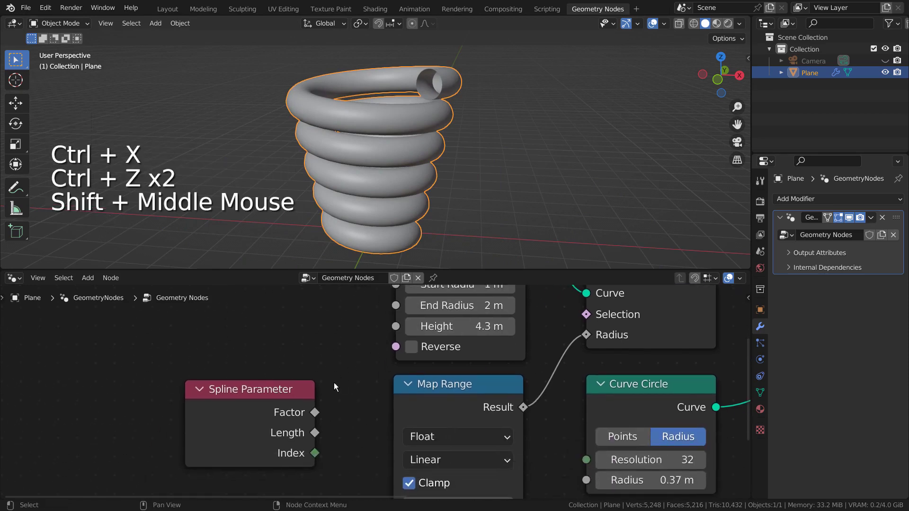
pyautogui.click(312, 415)
pyautogui.moveTo(314, 413); pyautogui.dragTo(399, 471)
# Maximize the node editor and examine the complete node tree from Spline Parameter to Group Output
pyautogui.hotkey('ctrl', 'space')
pyautogui.scroll(-2, 656, 340)
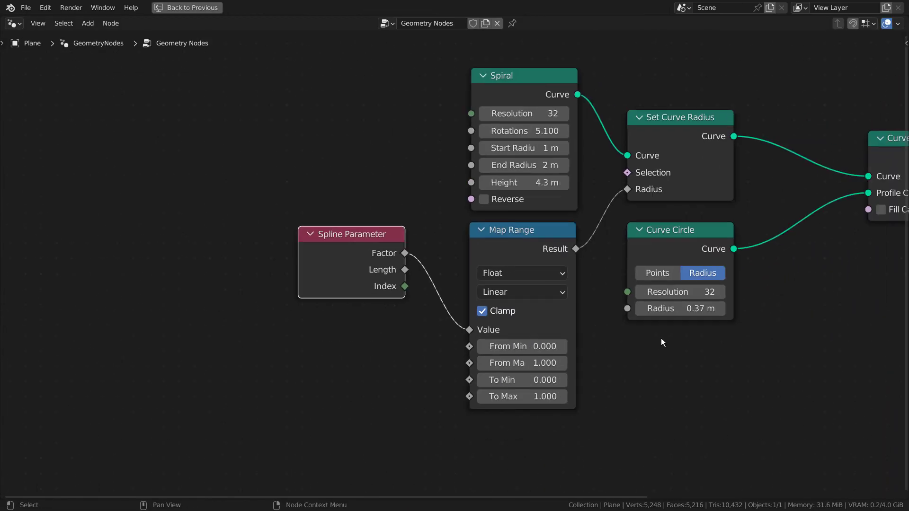
pyautogui.keyDown('shift'); pyautogui.moveTo(757, 377); pyautogui.dragTo(508, 407, button='middle'); pyautogui.keyUp('shift')
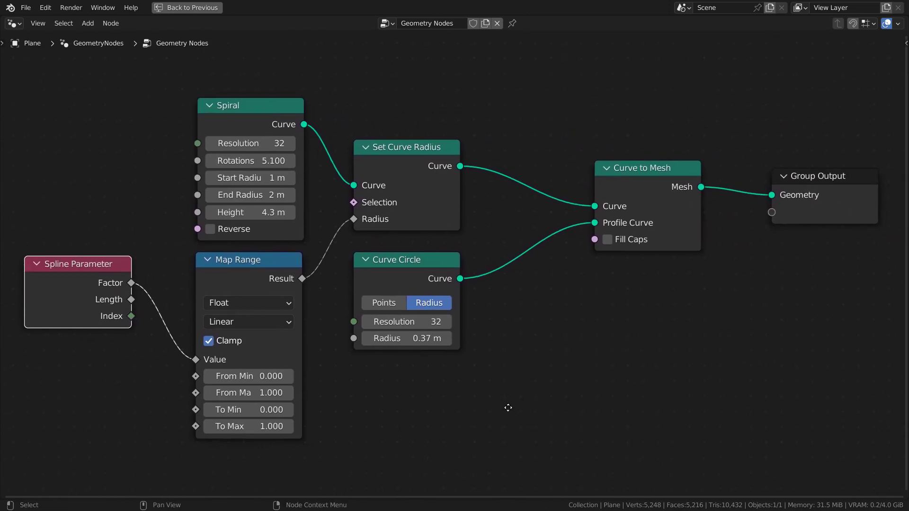